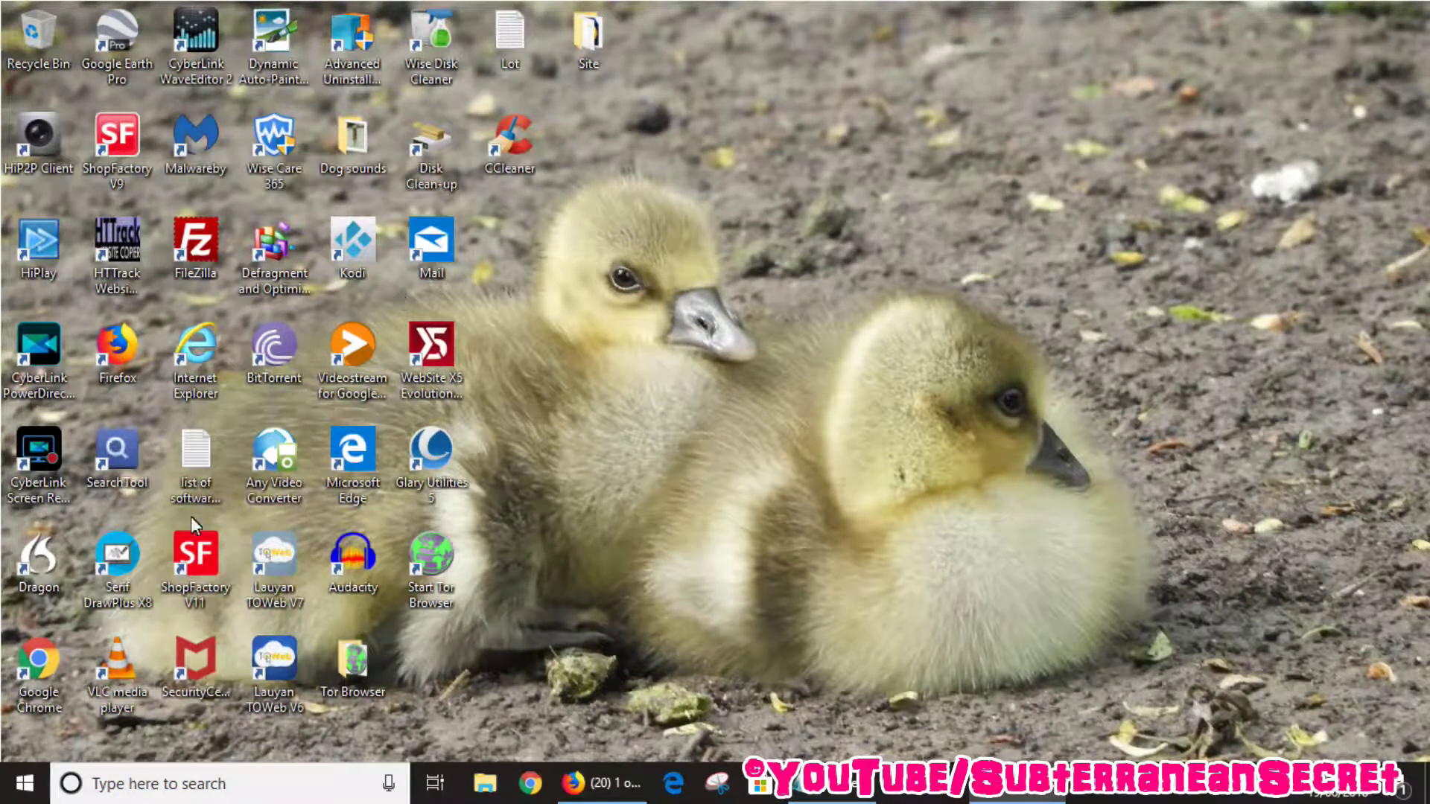
# Step: Open the Start menu to show the installed apps list and tiles
pyautogui.click(25, 783)
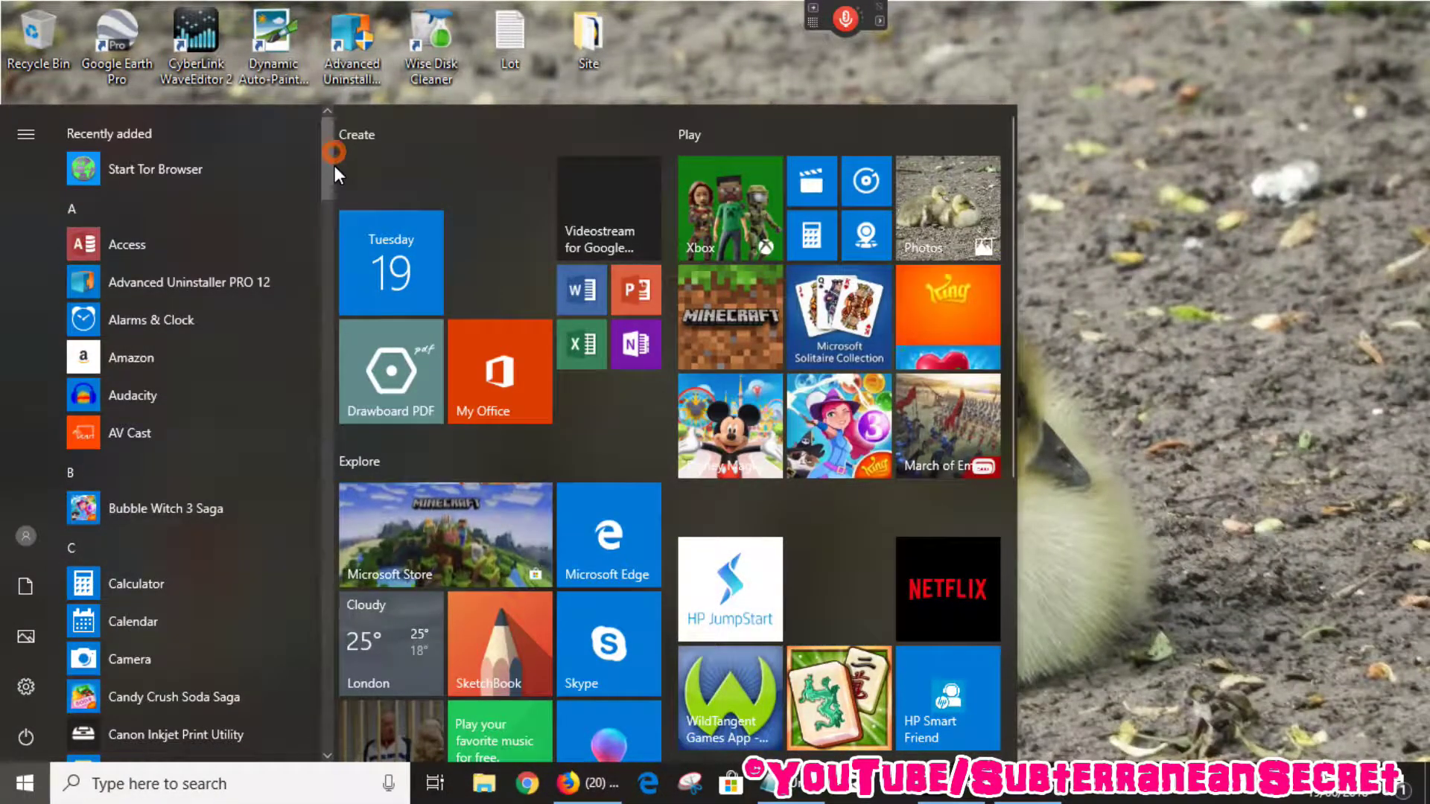
pyautogui.moveTo(329, 207); pyautogui.dragTo(351, 719)
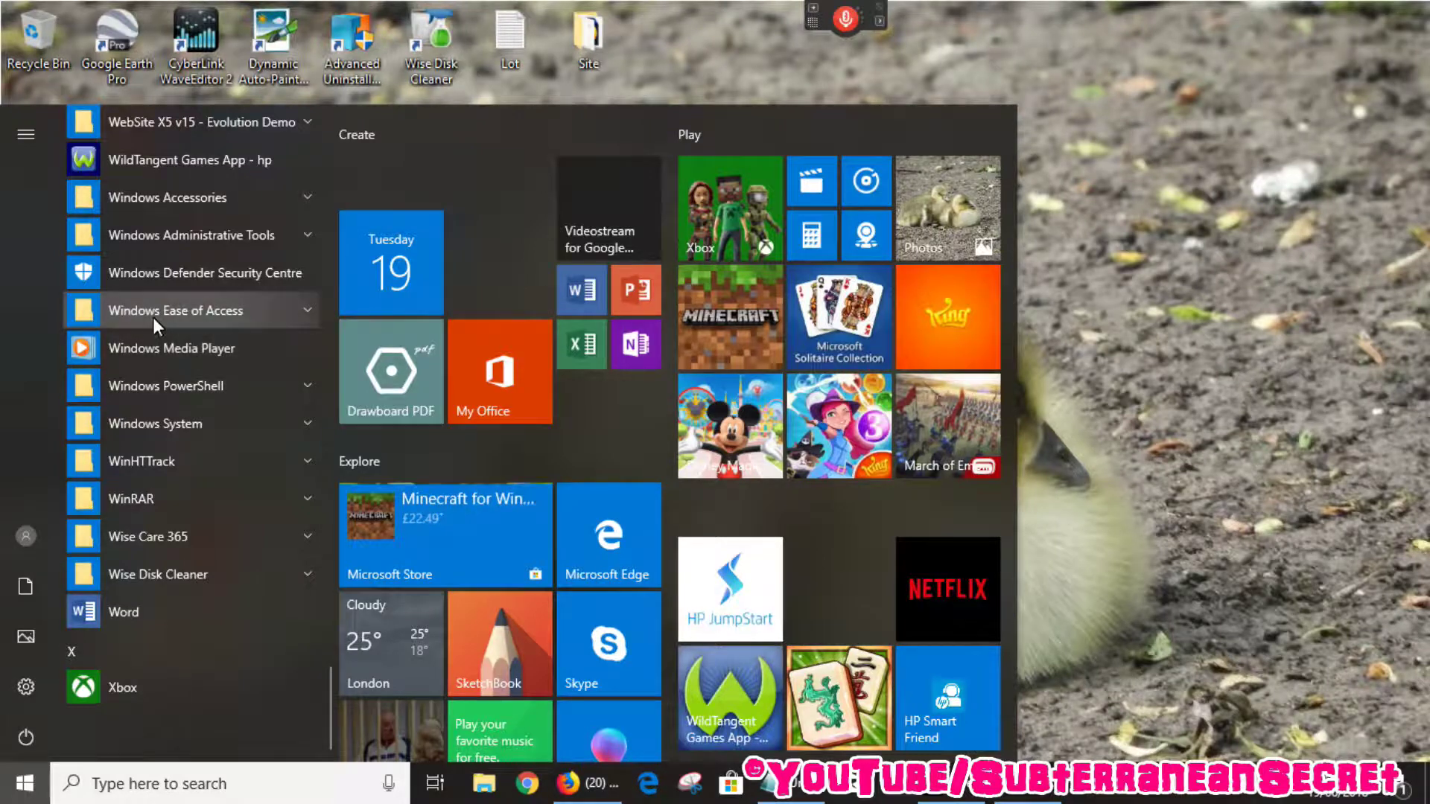
# Step: Expand Windows Ease of Access and drag On-Screen Keyboard toward the desktop
pyautogui.click(305, 313)
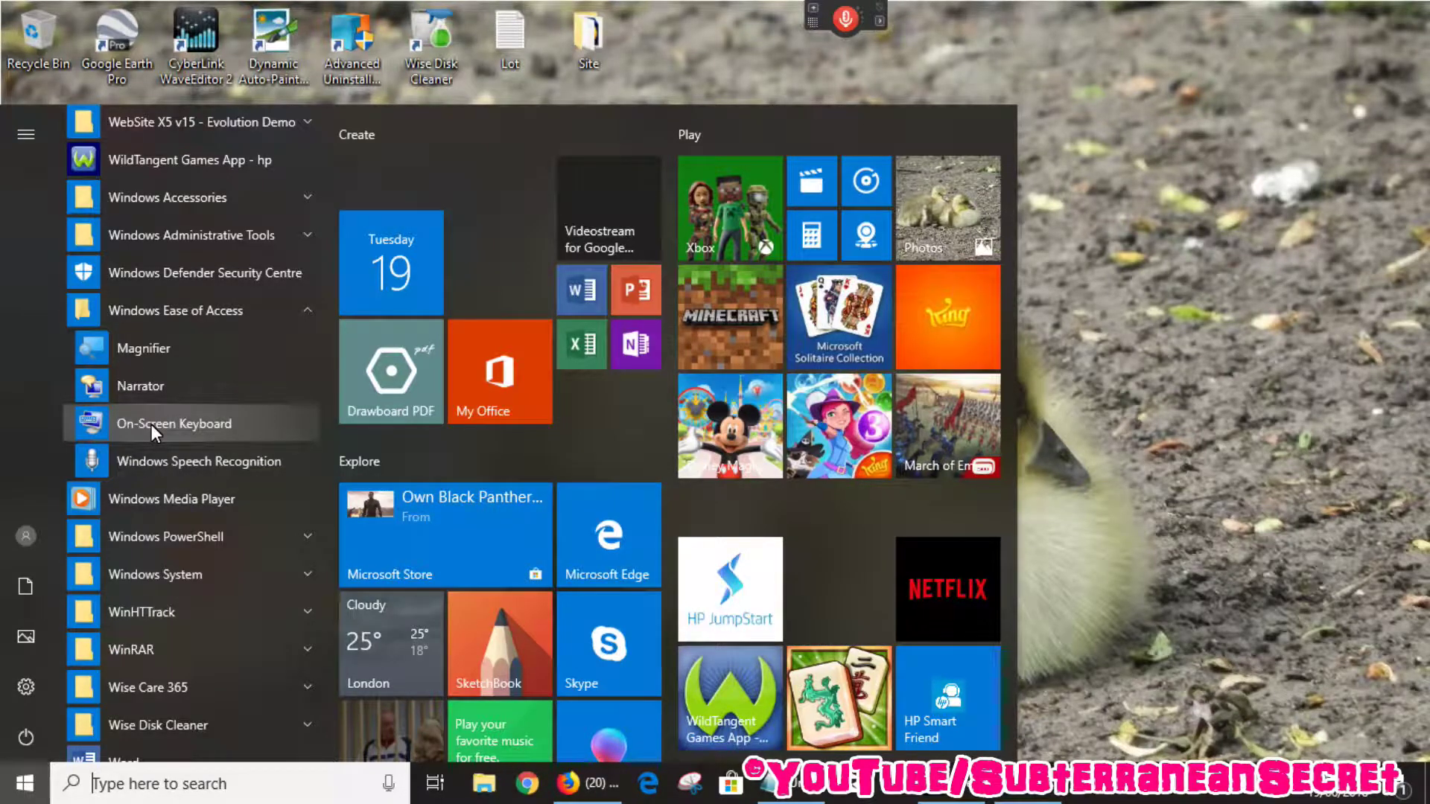
pyautogui.moveTo(151, 425); pyautogui.dragTo(1090, 91)
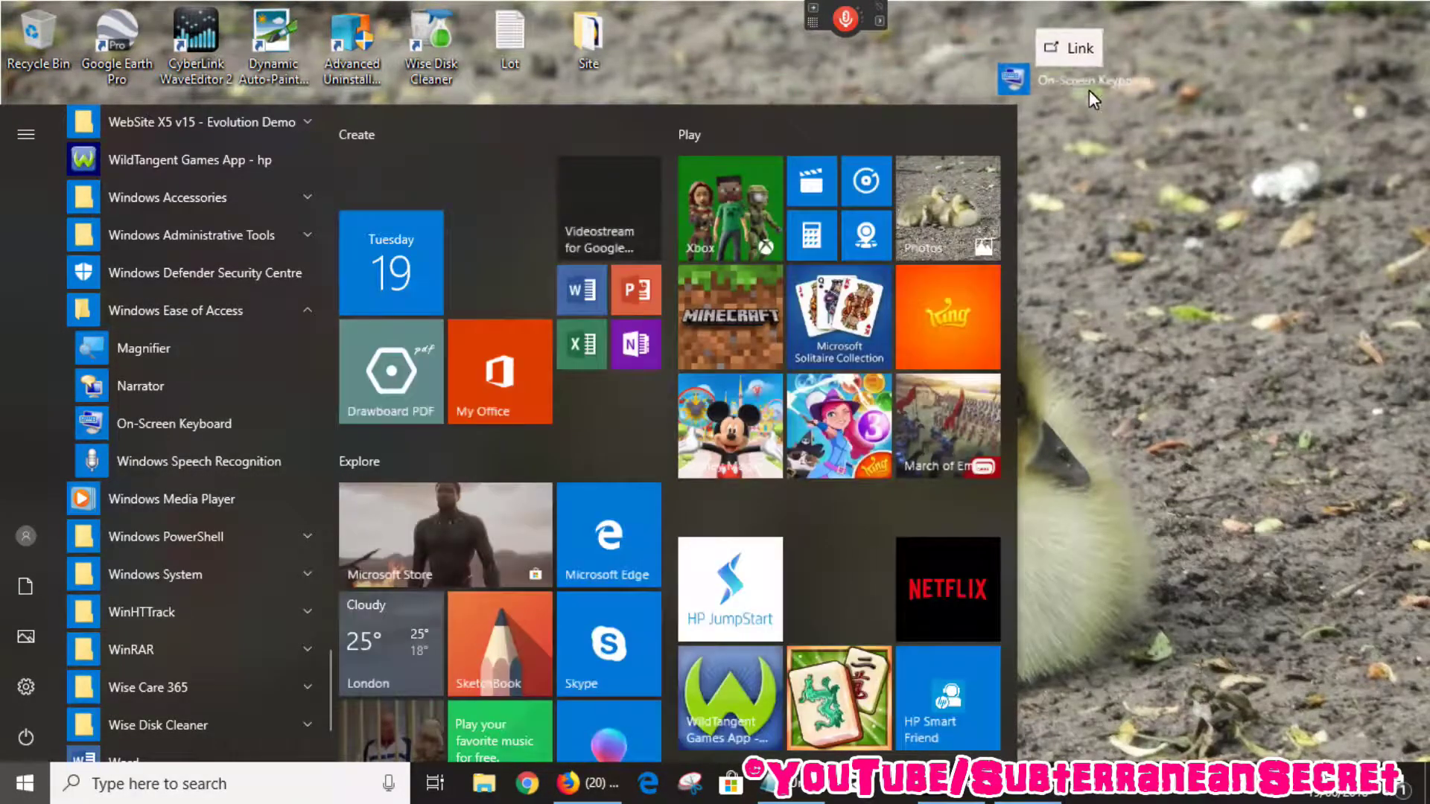
# Step: Drop the On-Screen Keyboard shortcut beside Mail, then launch and close it to test
pyautogui.moveTo(1090, 91); pyautogui.dragTo(1186, 216)
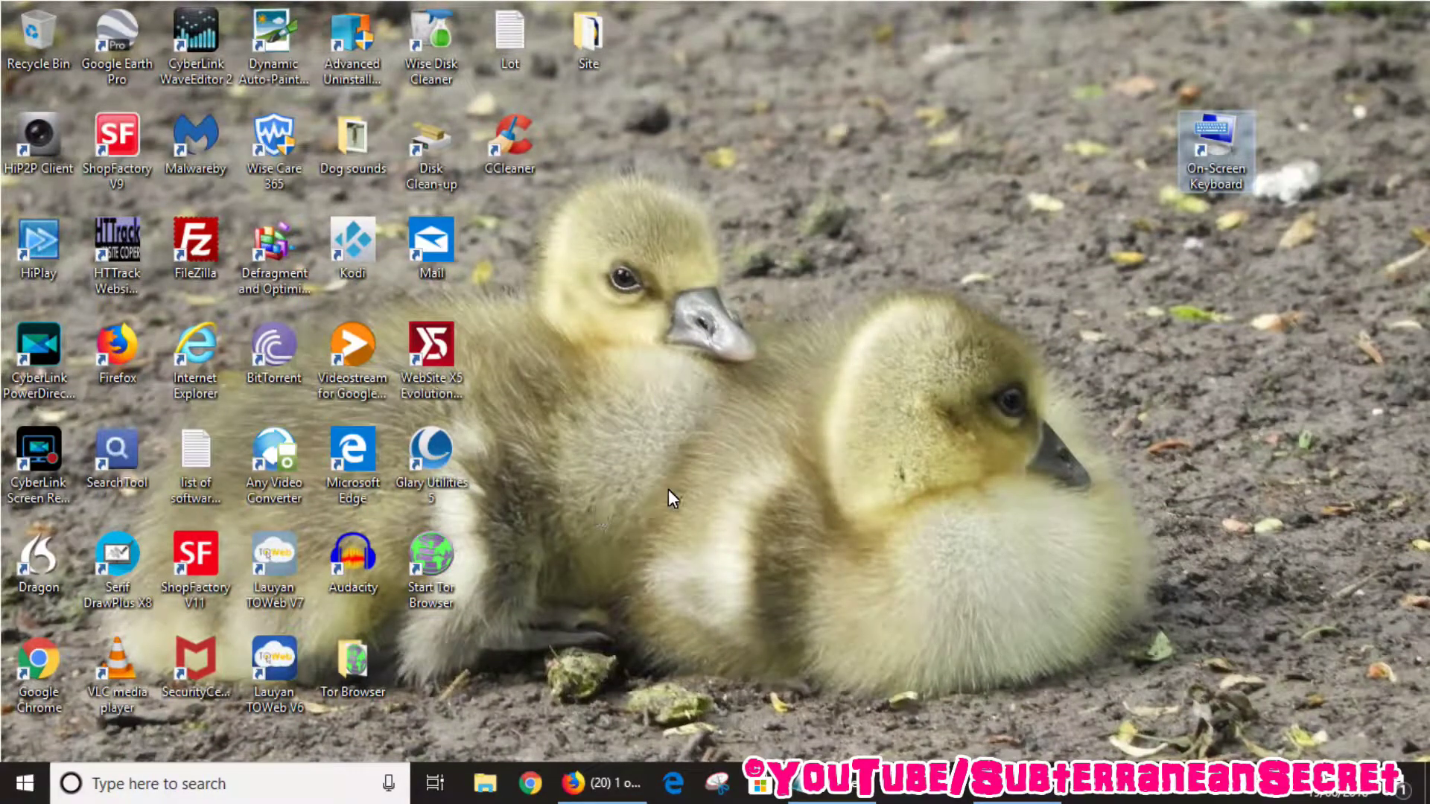
pyautogui.moveTo(1216, 145); pyautogui.dragTo(525, 248)
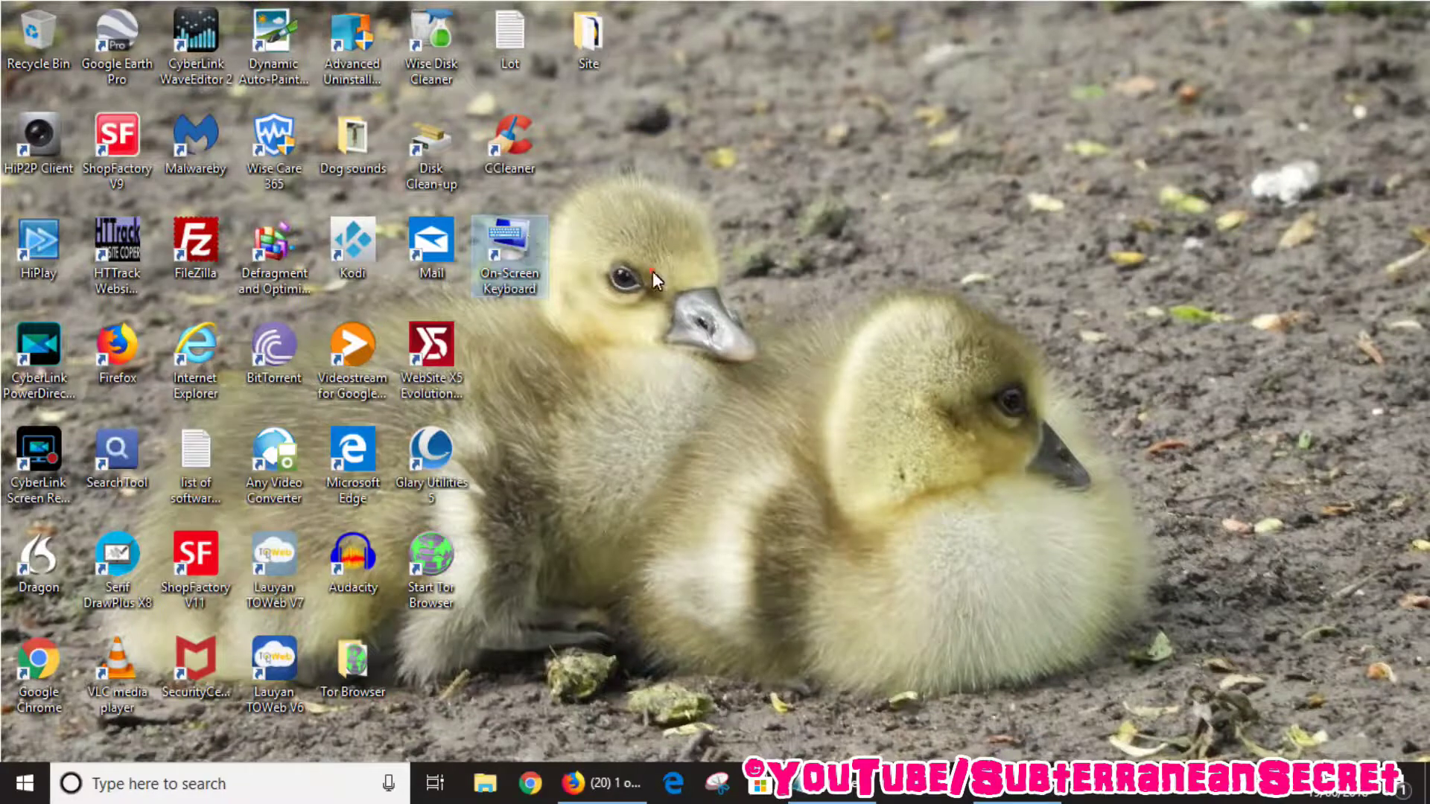
pyautogui.doubleClick(501, 256)
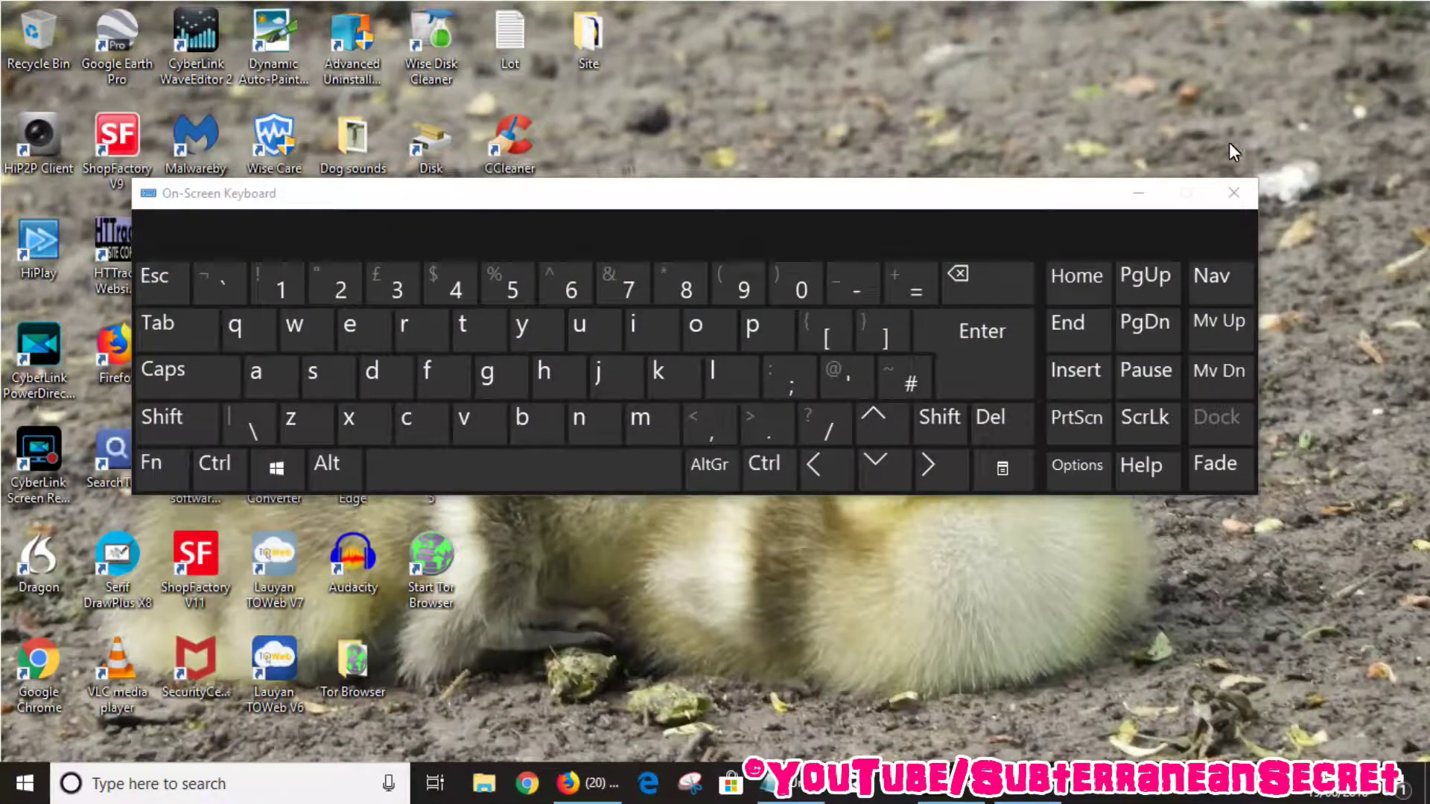
pyautogui.click(1232, 190)
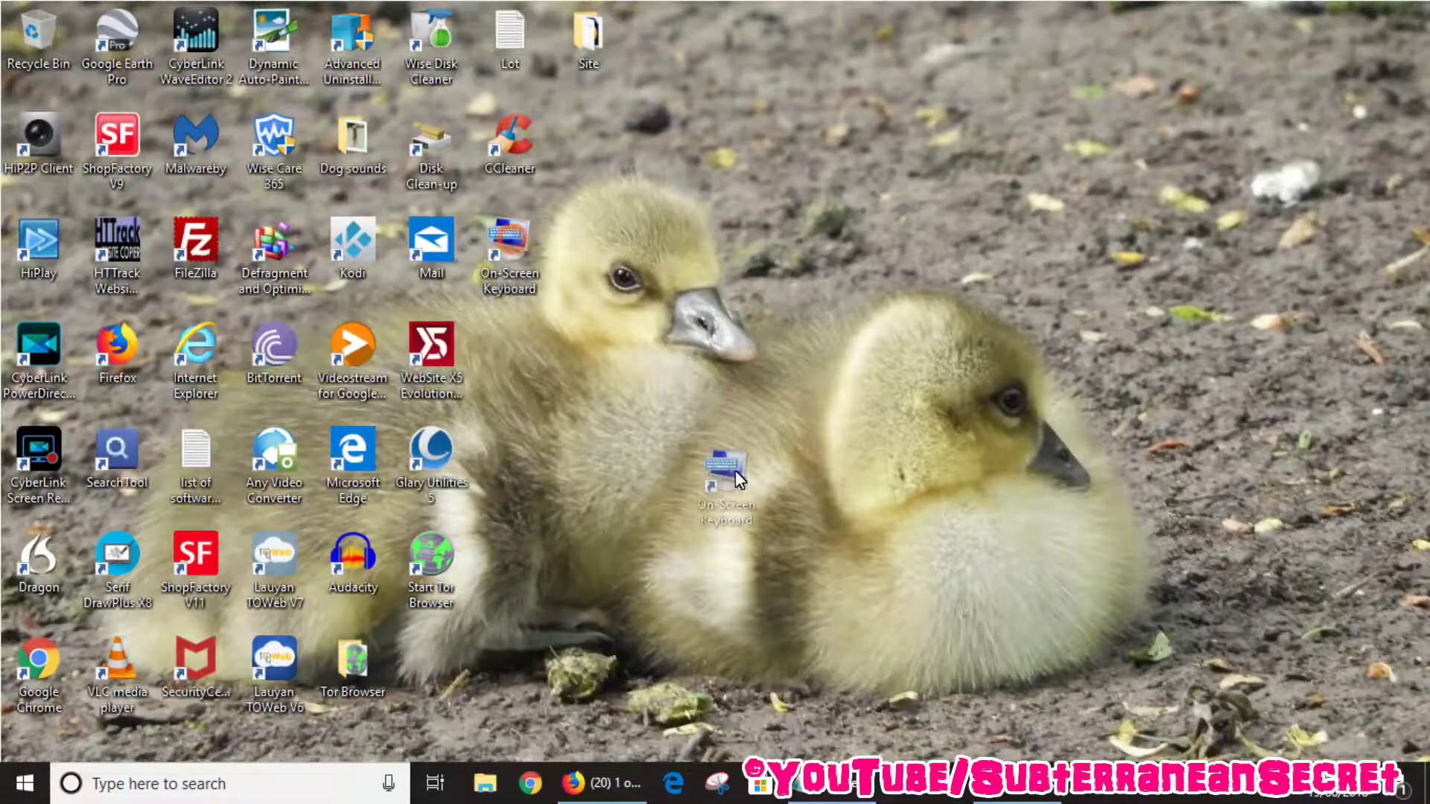
pyautogui.click(1010, 796)
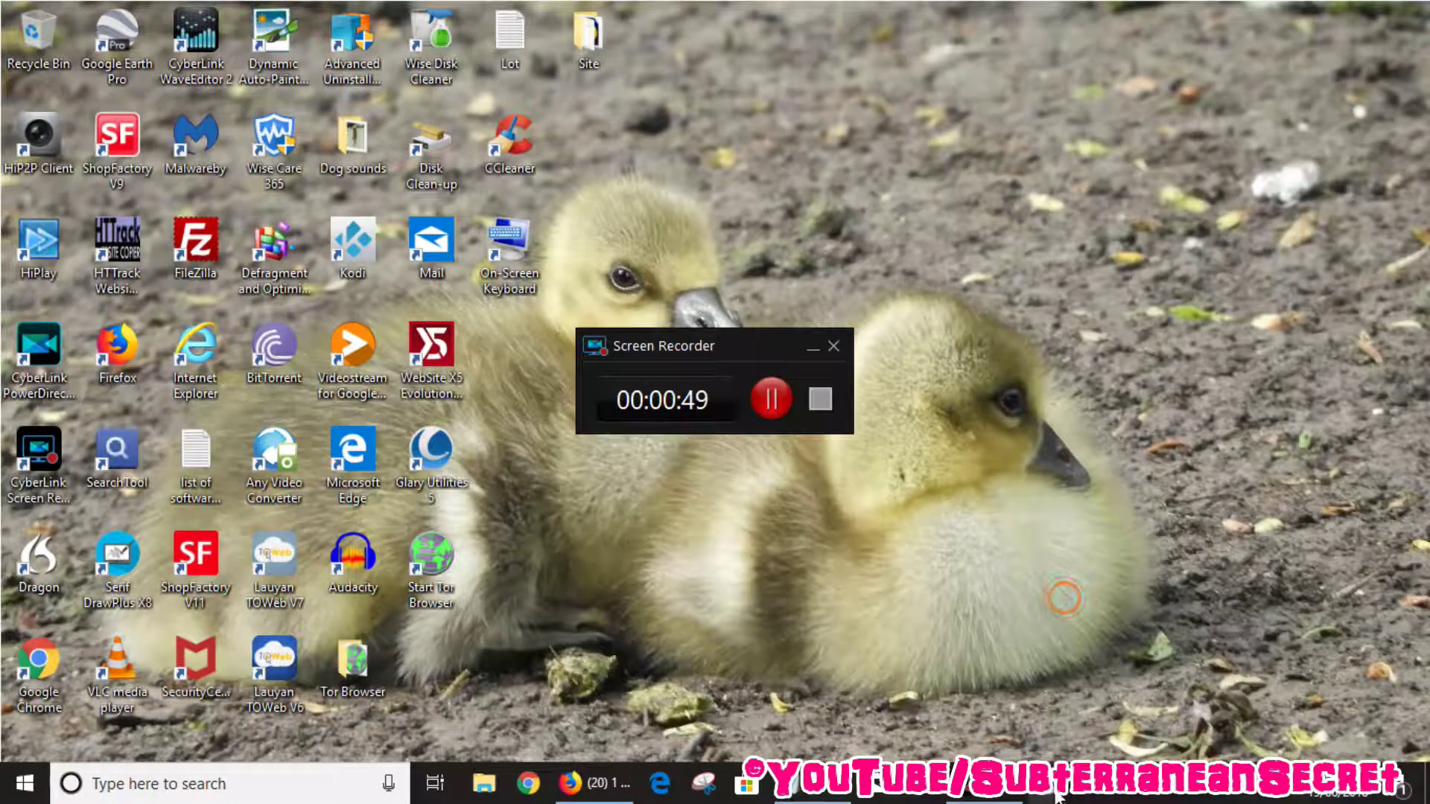
pyautogui.press('ctrl+super+o')
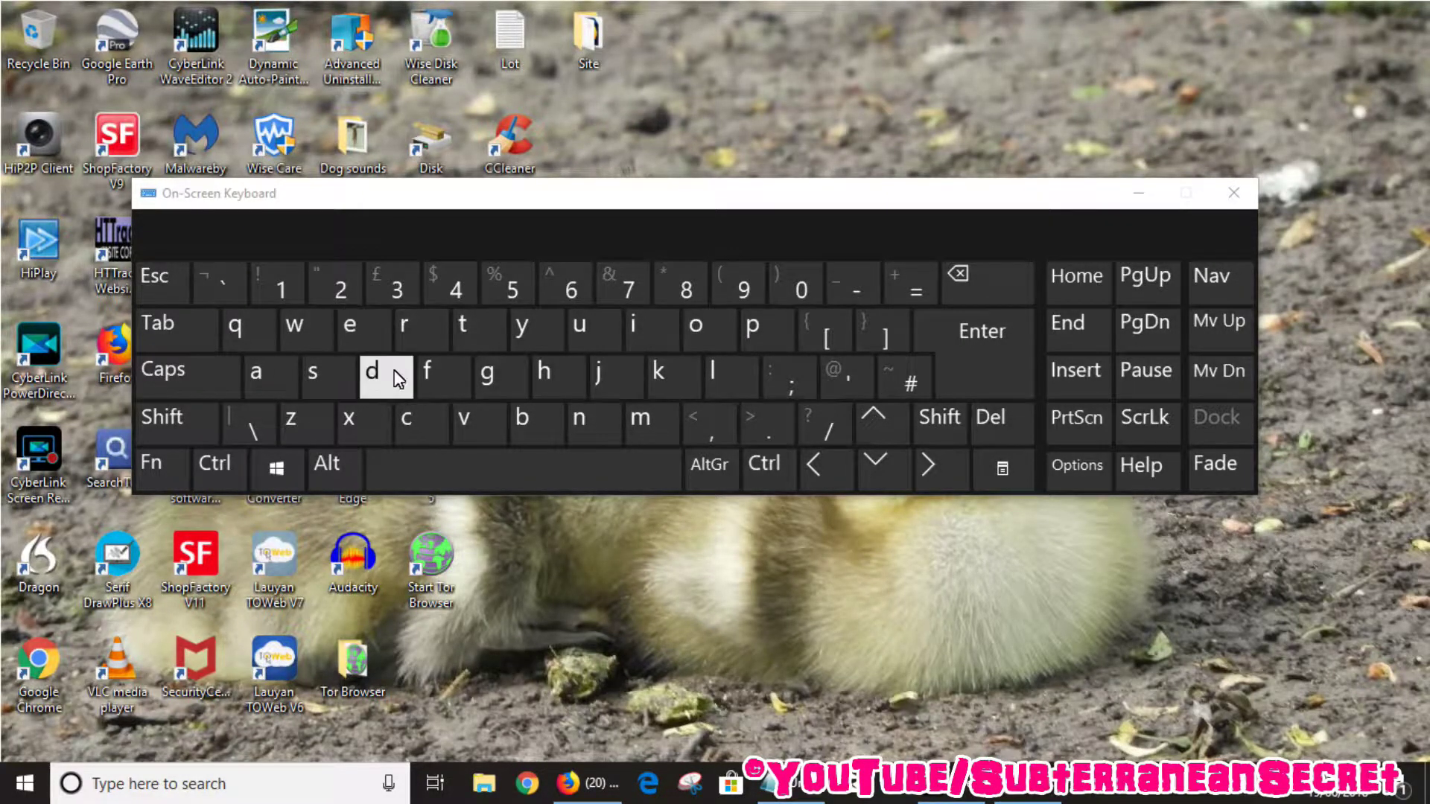
pyautogui.click(372, 372)
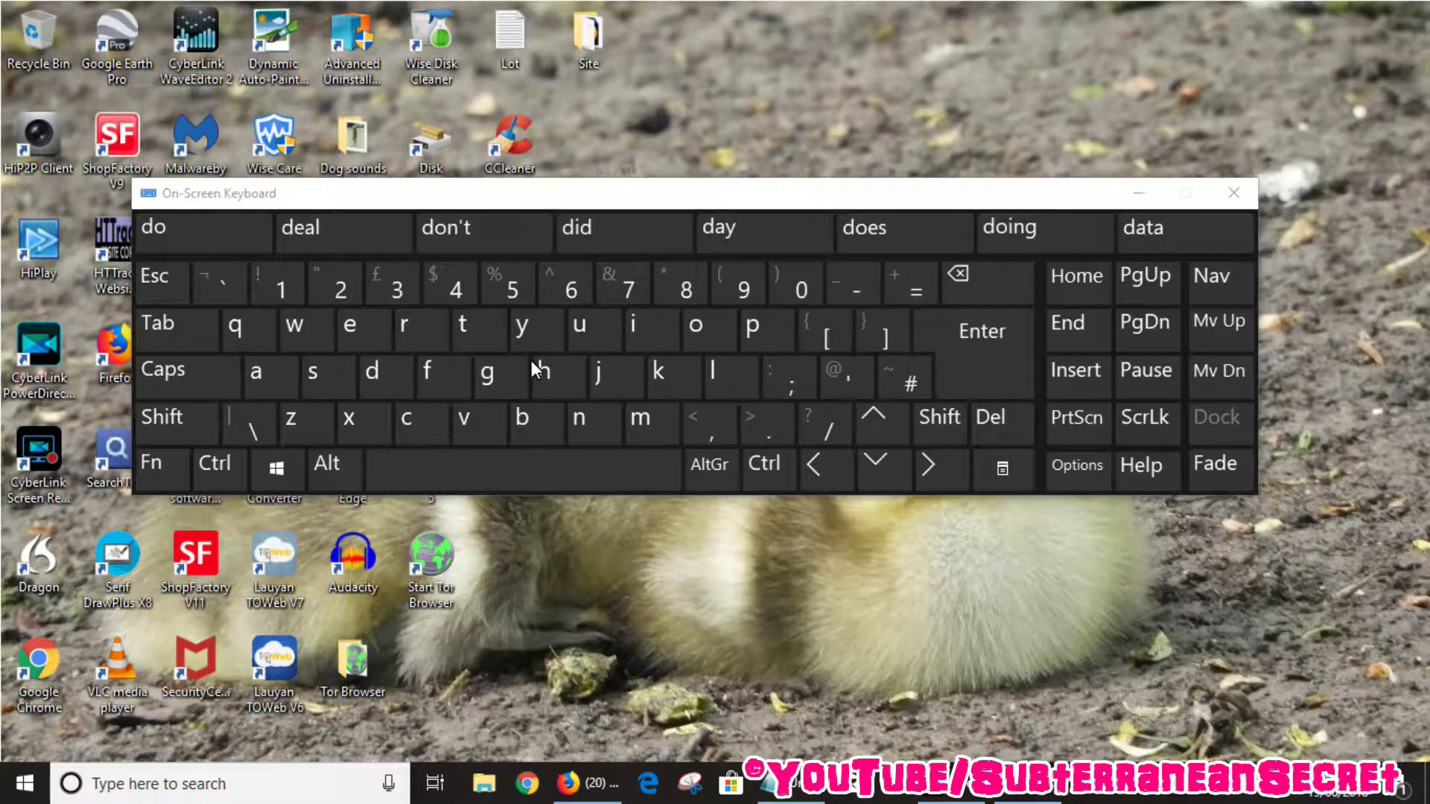
pyautogui.click(1233, 195)
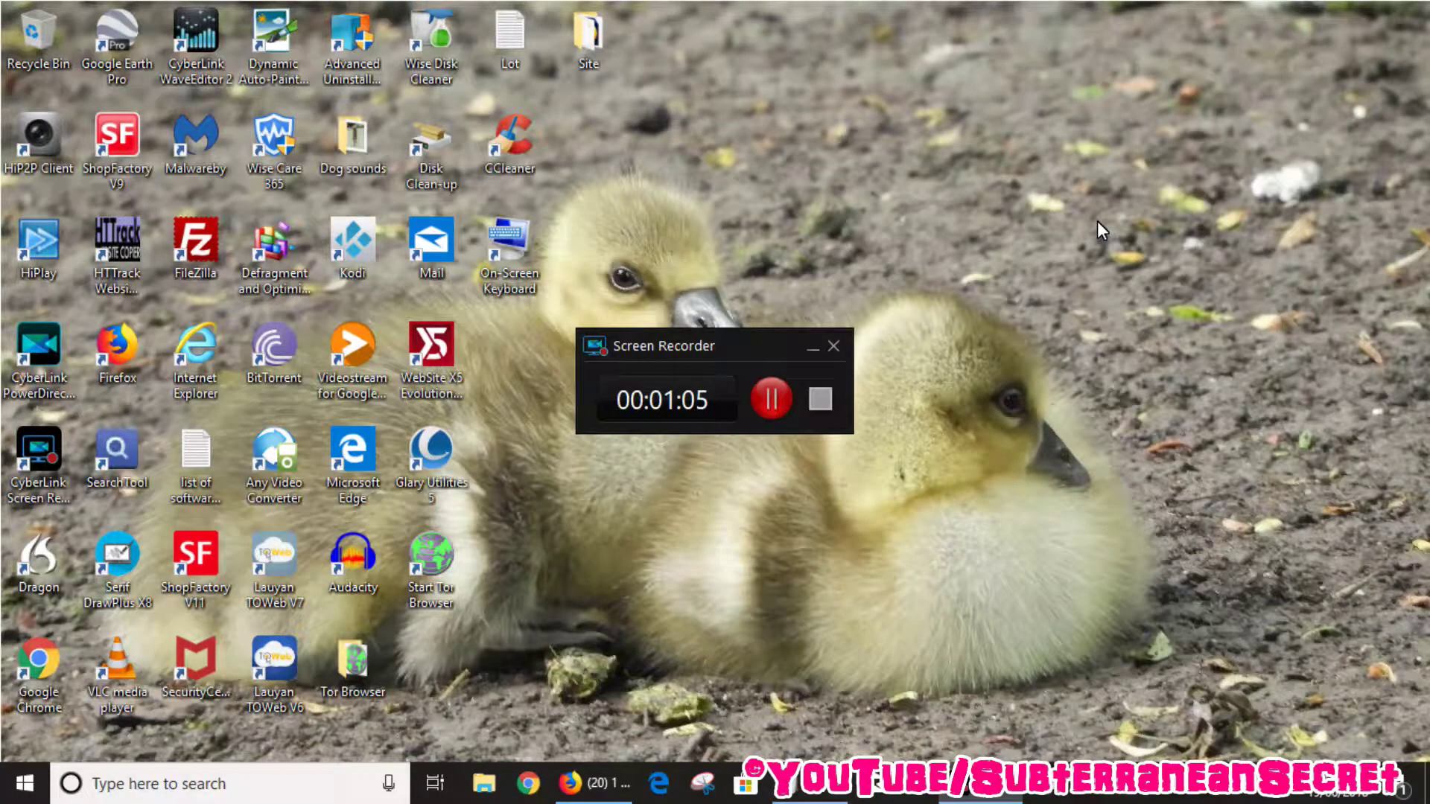